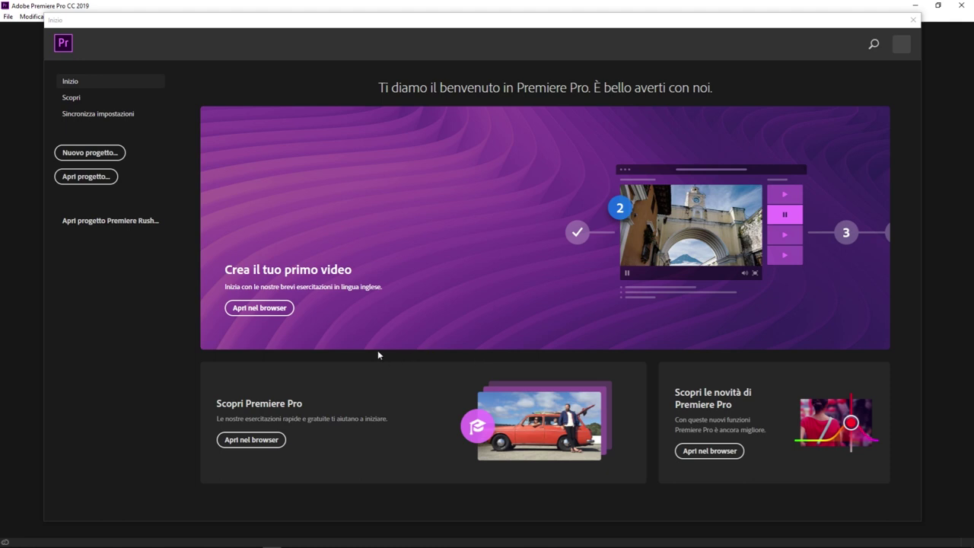
Step: Start a new project and type 'Tutorial Premiere' over the default project name
{"action": "left_click", "coordinate": [114, 154]}
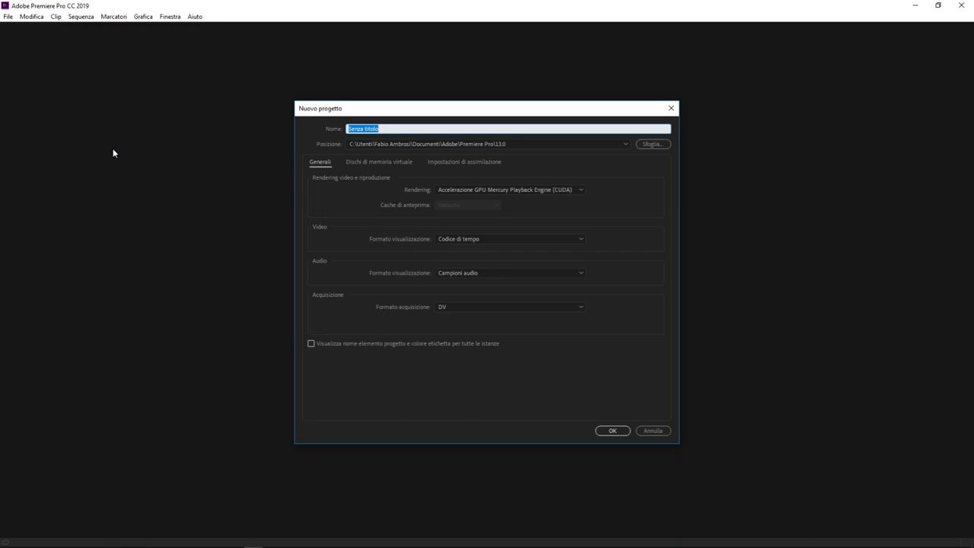
{"action": "type", "text": "Pro"}
{"action": "key", "text": "BackSpace"}
{"action": "type", "text": "Tutorial Pr"}
{"action": "type", "text": "emiere"}
Step: Browse the project location chooser to Questo PC and expand it to list the drives
{"action": "left_click", "coordinate": [653, 145]}
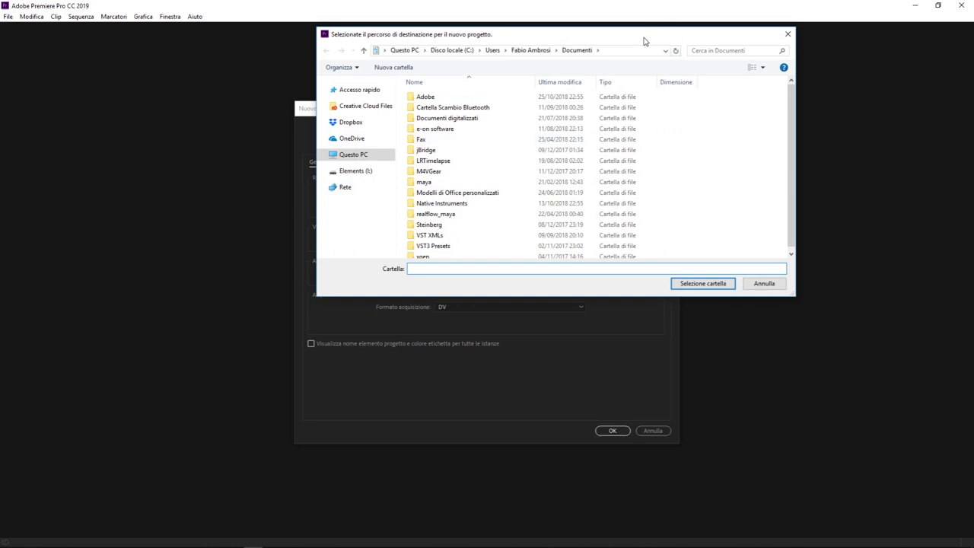
{"action": "mouse_move", "coordinate": [643, 38]}
{"action": "left_mouse_down"}
{"action": "mouse_move", "coordinate": [616, 223]}
{"action": "mouse_move", "coordinate": [575, 62]}
{"action": "mouse_move", "coordinate": [596, 62]}
{"action": "left_mouse_up"}
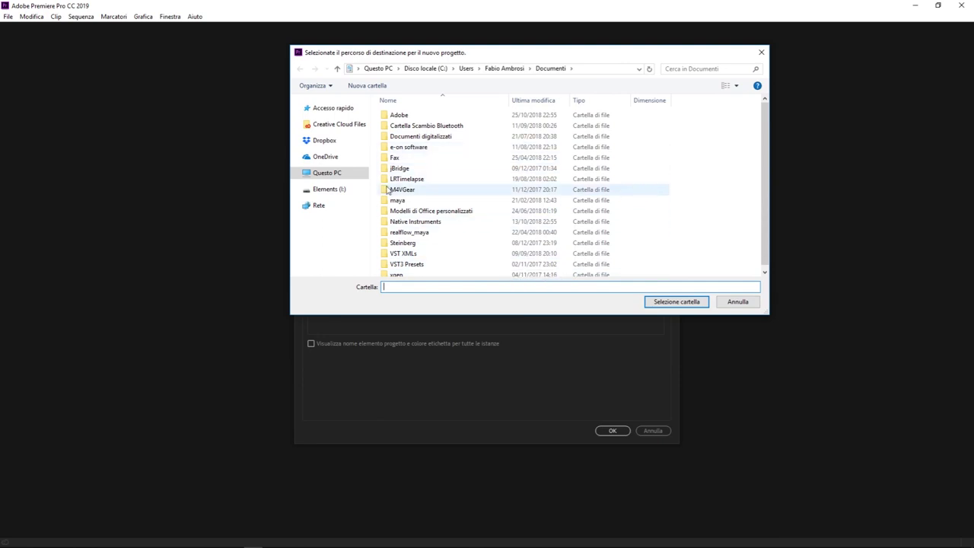
{"action": "left_click", "coordinate": [317, 178]}
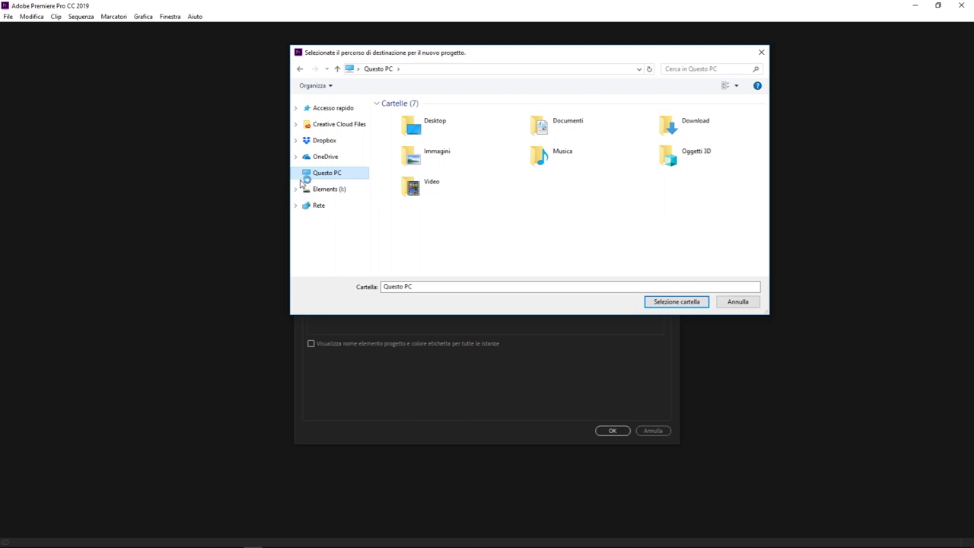
{"action": "left_click", "coordinate": [324, 174]}
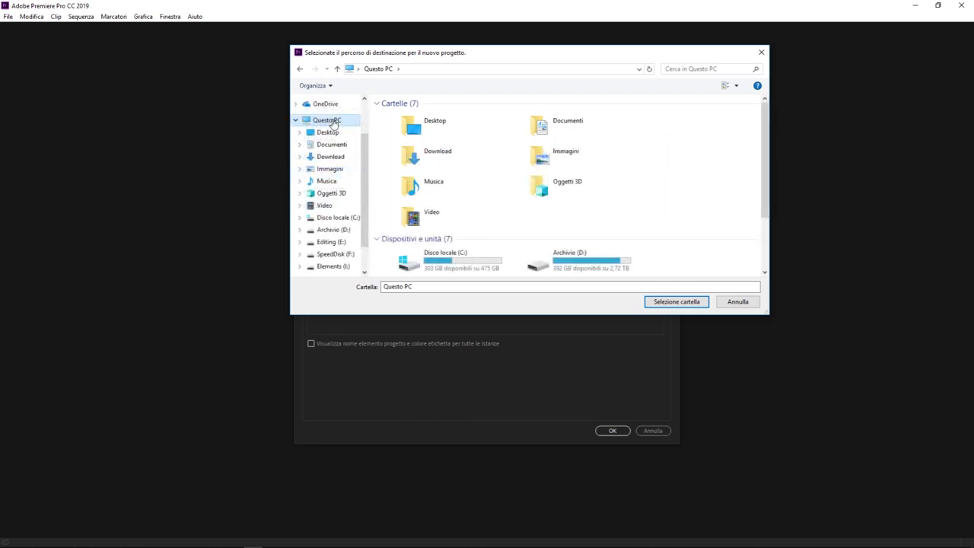
{"action": "scroll", "coordinate": [585, 225], "scroll_direction": "down", "scroll_amount": 2}
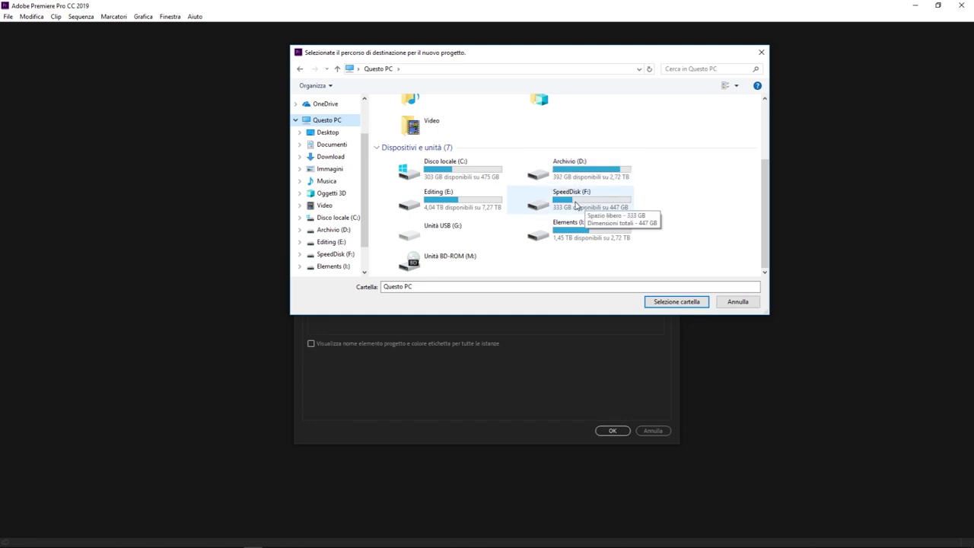
Step: Create a folder named 'Progetto Premiere' on Editing (E:) and browse into it
{"action": "double_click", "coordinate": [455, 198]}
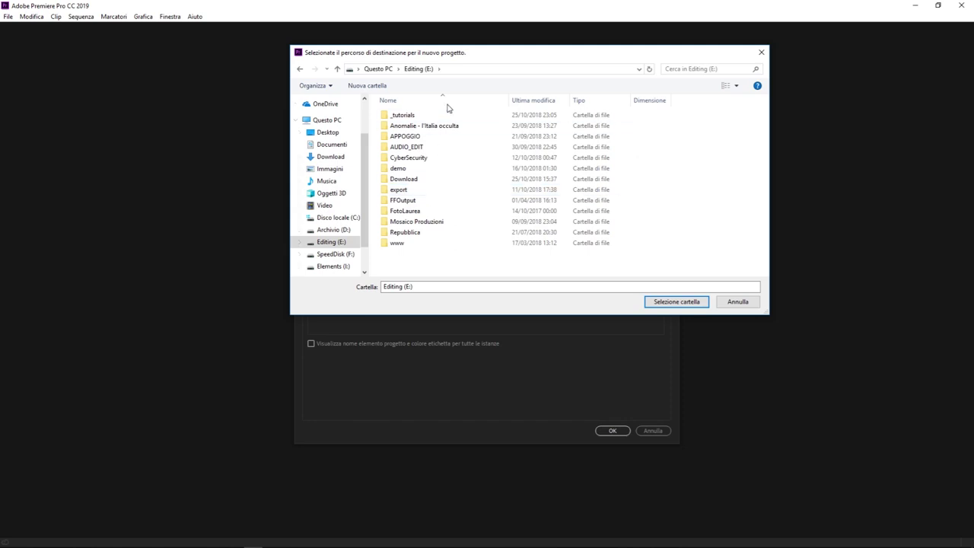
{"action": "right_click", "coordinate": [466, 264]}
{"action": "mouse_move", "coordinate": [422, 368]}
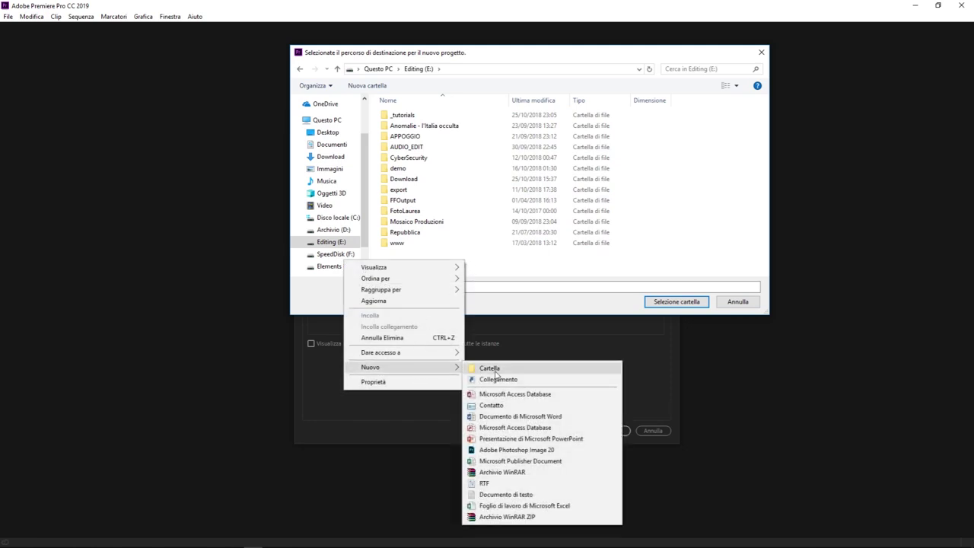
{"action": "left_click", "coordinate": [491, 369]}
{"action": "type", "text": "Progetto Premiere"}
{"action": "key", "text": "Return"}
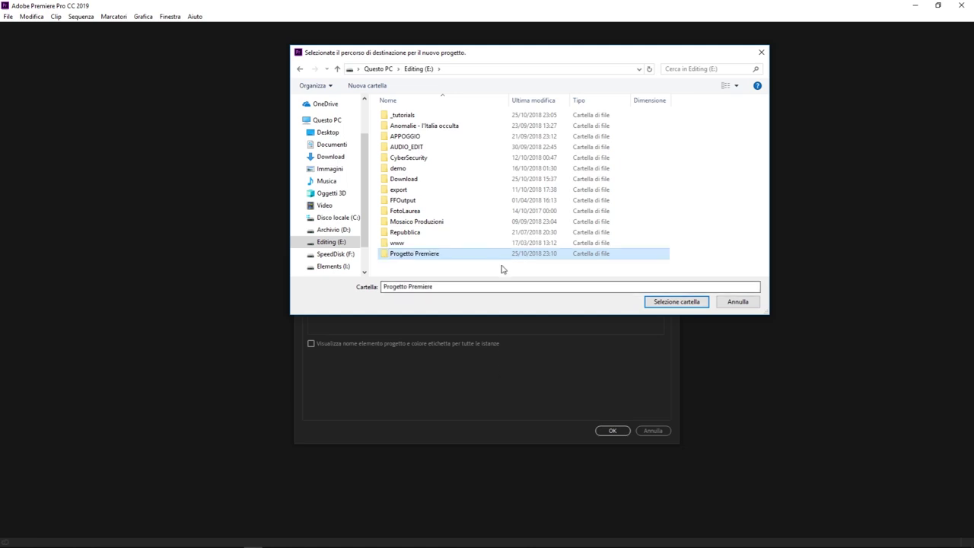
{"action": "double_click", "coordinate": [487, 254]}
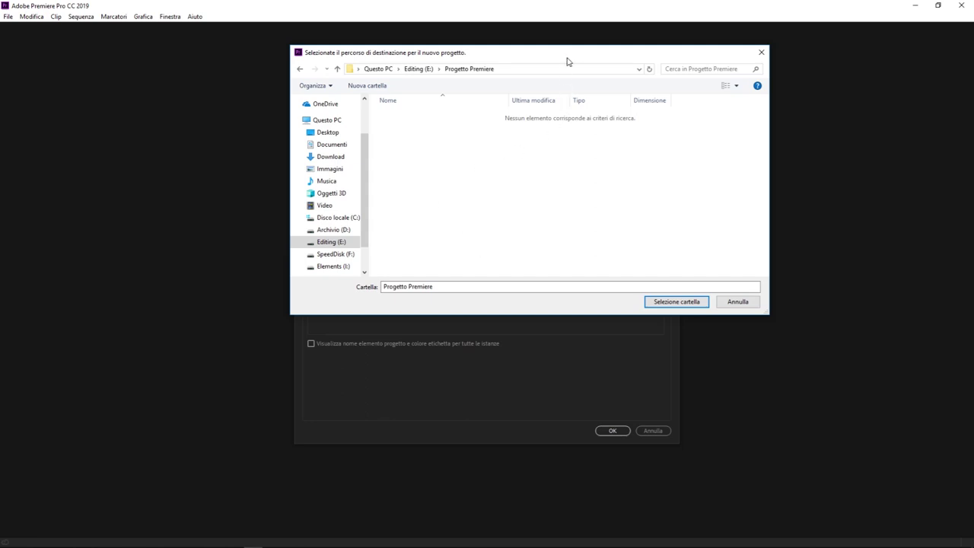
Step: Select E:\Progetto Premiere as the location and create the 'Tutorial Premiere' project
{"action": "left_click", "coordinate": [676, 302]}
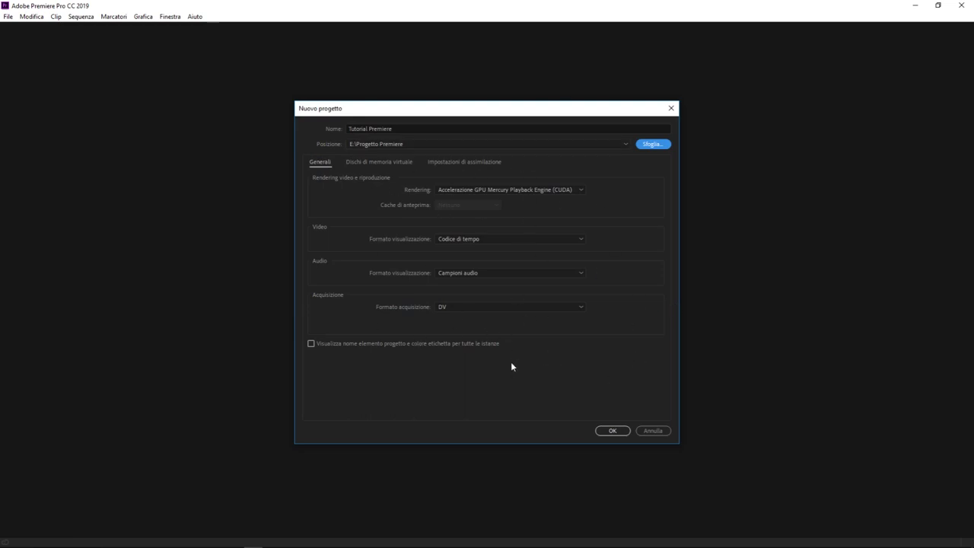
{"action": "left_click", "coordinate": [407, 128]}
{"action": "left_click", "coordinate": [436, 130]}
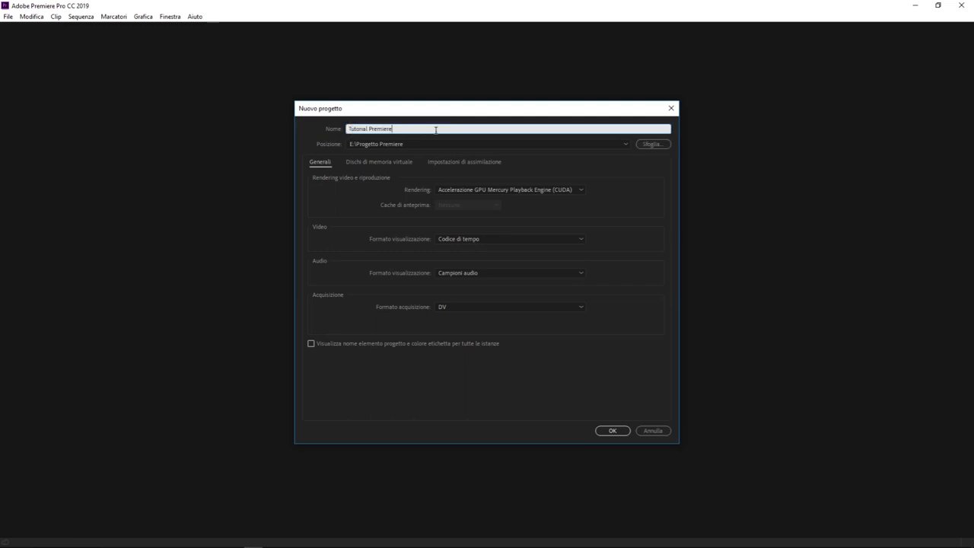
{"action": "left_click_drag", "start_coordinate": [436, 130], "coordinate": [335, 137]}
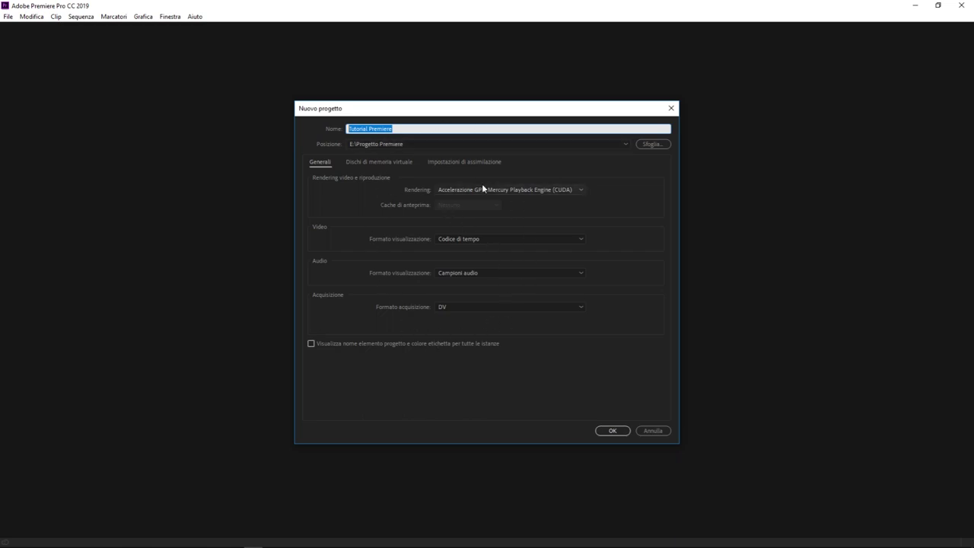
{"action": "left_click", "coordinate": [612, 431]}
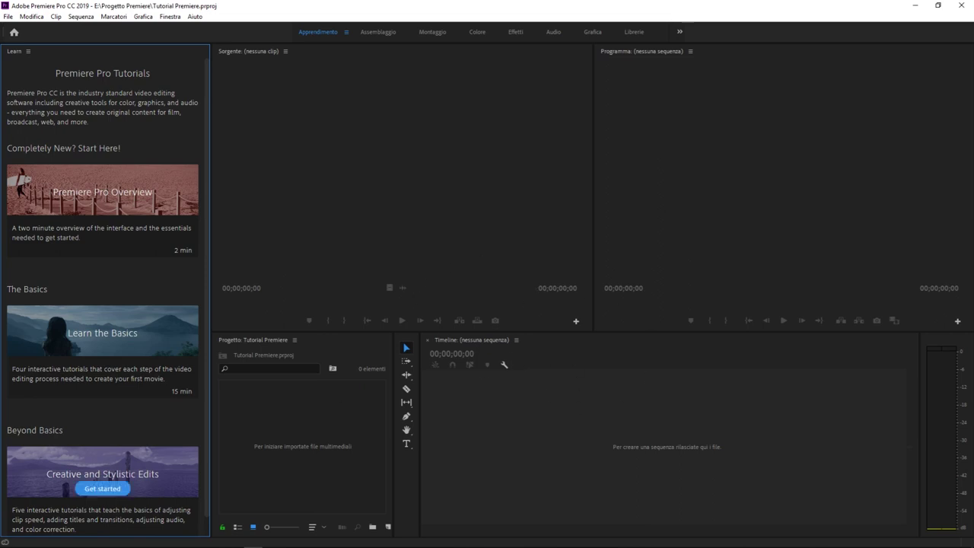
Step: In File Explorer, go to E:\Progetto Premiere to confirm Tutorial Premiere.prproj is saved there
{"action": "mouse_move", "coordinate": [103, 543]}
{"action": "left_click", "coordinate": [68, 541]}
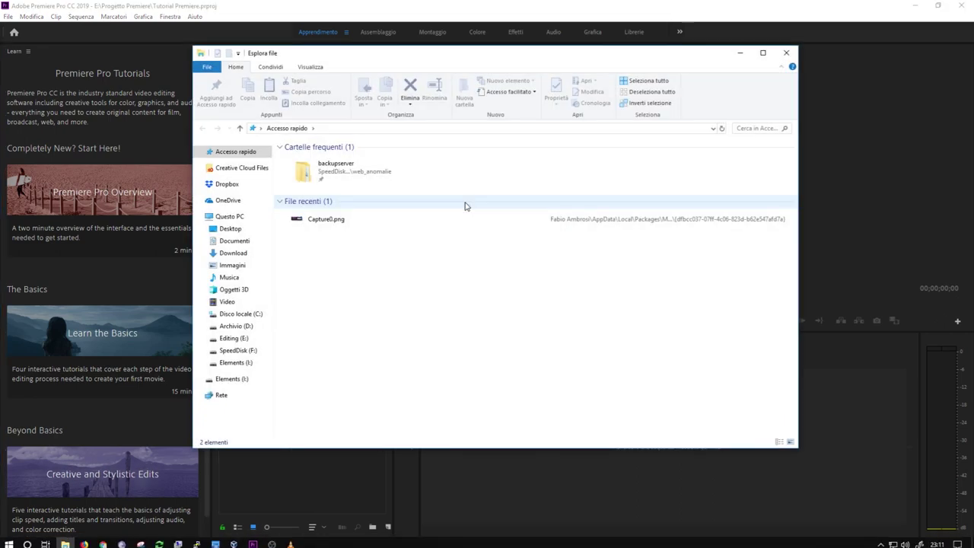
{"action": "left_click", "coordinate": [236, 217]}
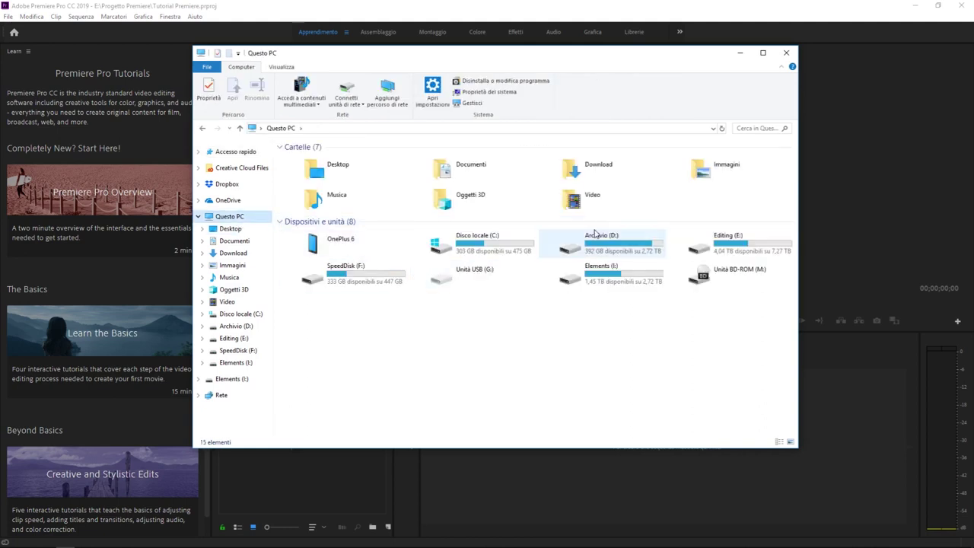
{"action": "double_click", "coordinate": [723, 243]}
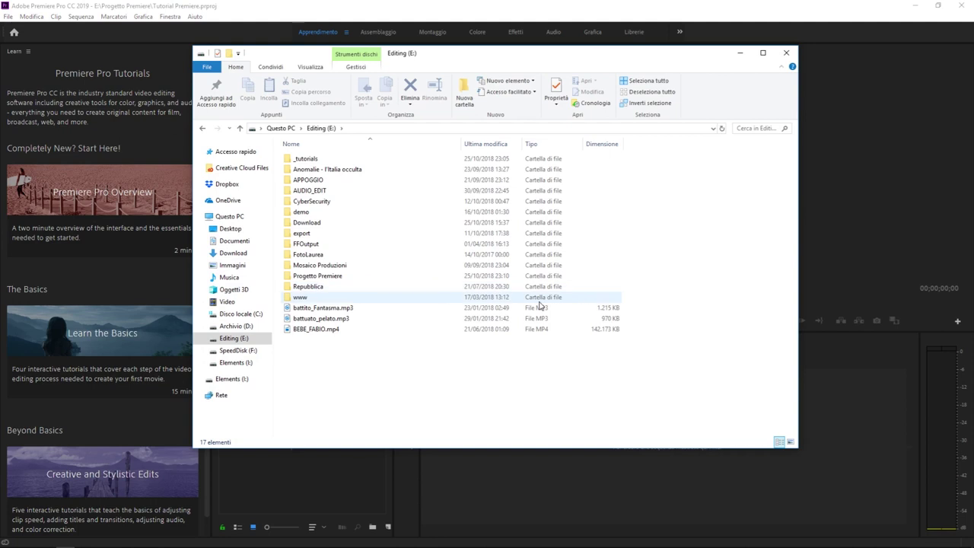
{"action": "double_click", "coordinate": [536, 276]}
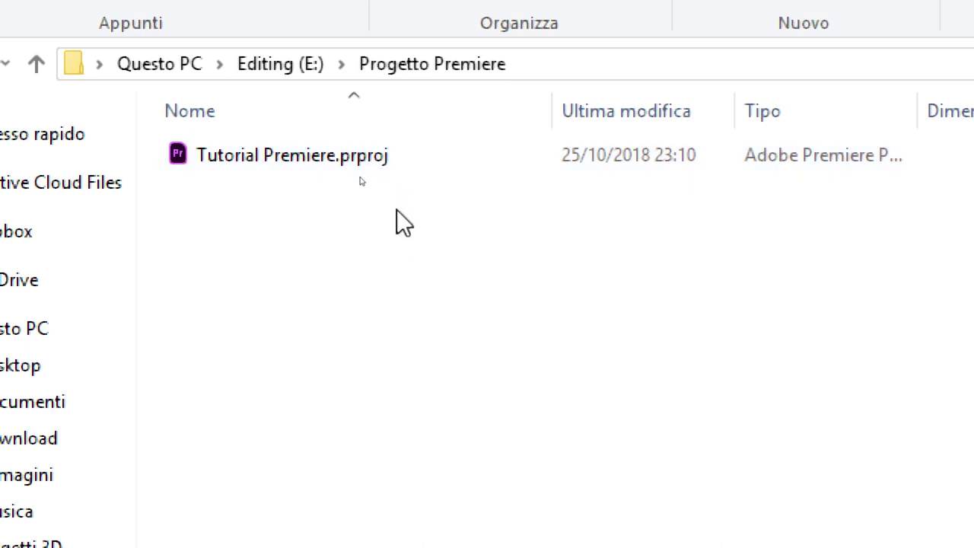
{"action": "key", "text": "super"}
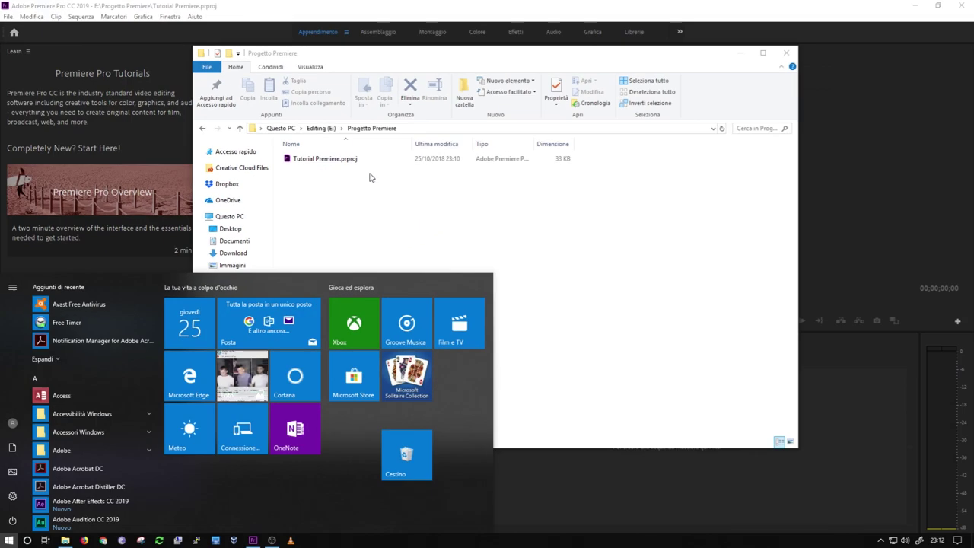
{"action": "key", "text": "super"}
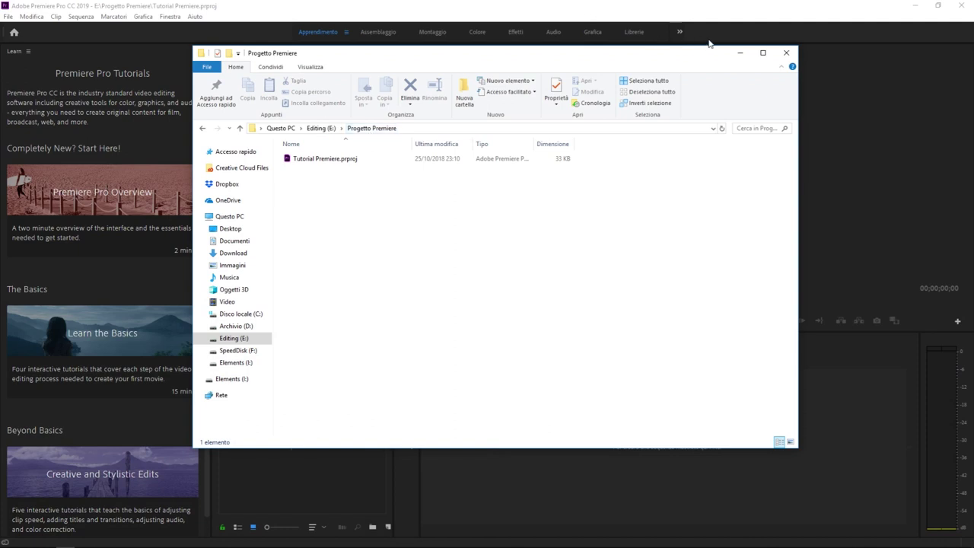
Step: Minimize Explorer and focus the Timeline, Source and Program panels in turn
{"action": "left_click", "coordinate": [739, 54]}
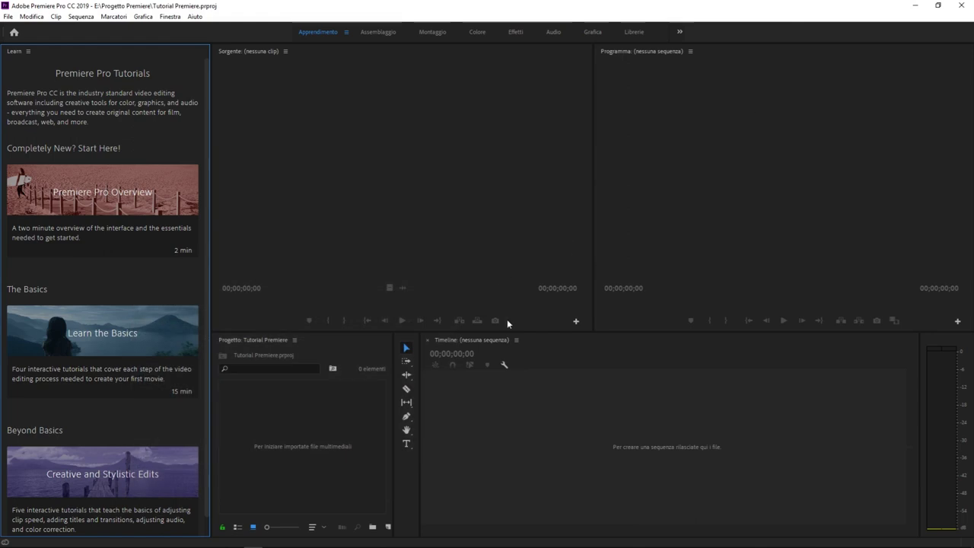
{"action": "left_click", "coordinate": [522, 405]}
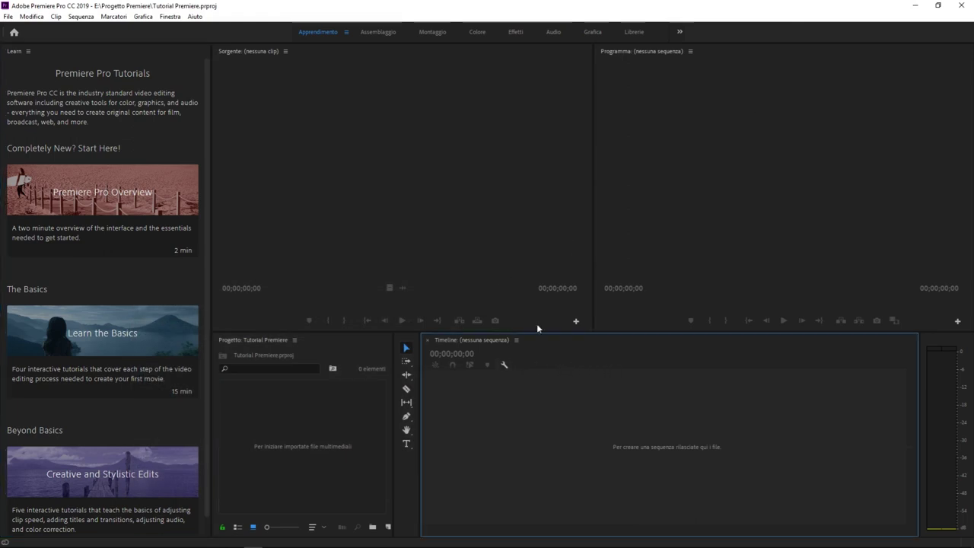
{"action": "left_click", "coordinate": [536, 281]}
{"action": "left_click", "coordinate": [645, 242]}
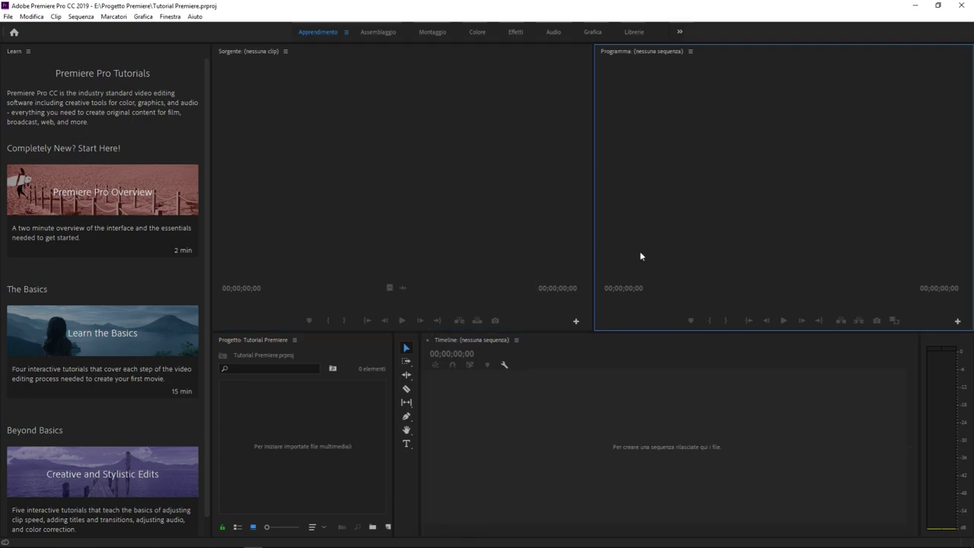
{"action": "left_click", "coordinate": [599, 374]}
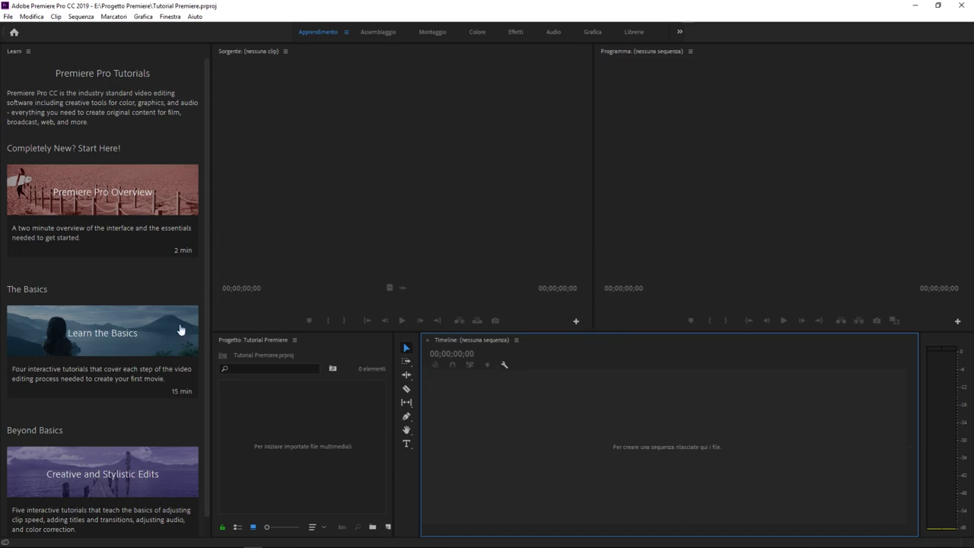
{"action": "left_click", "coordinate": [518, 253]}
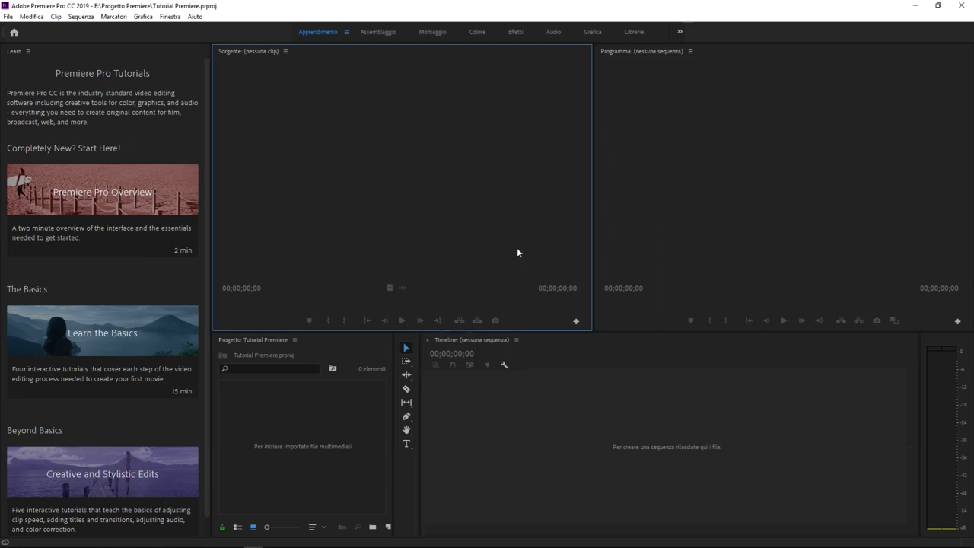
{"action": "left_click", "coordinate": [631, 350]}
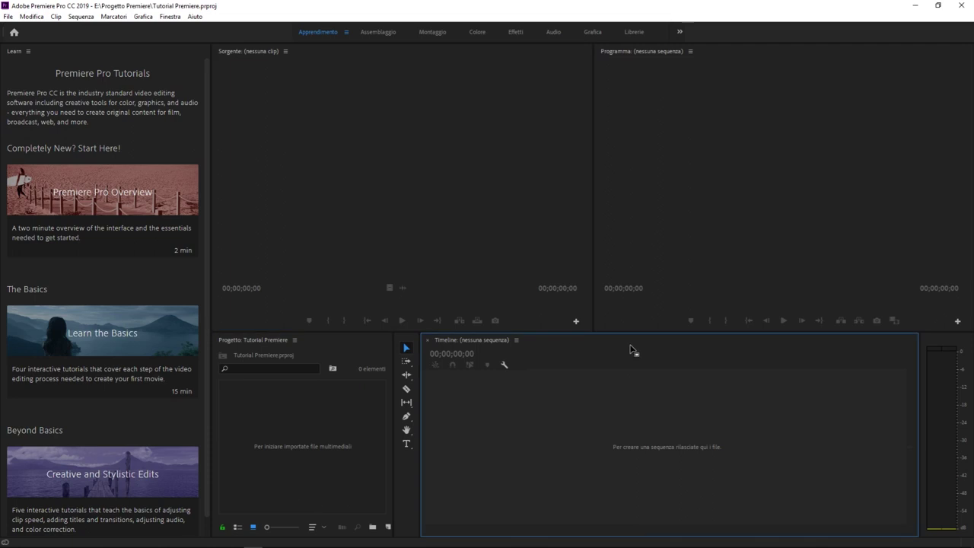
{"action": "left_click", "coordinate": [628, 307]}
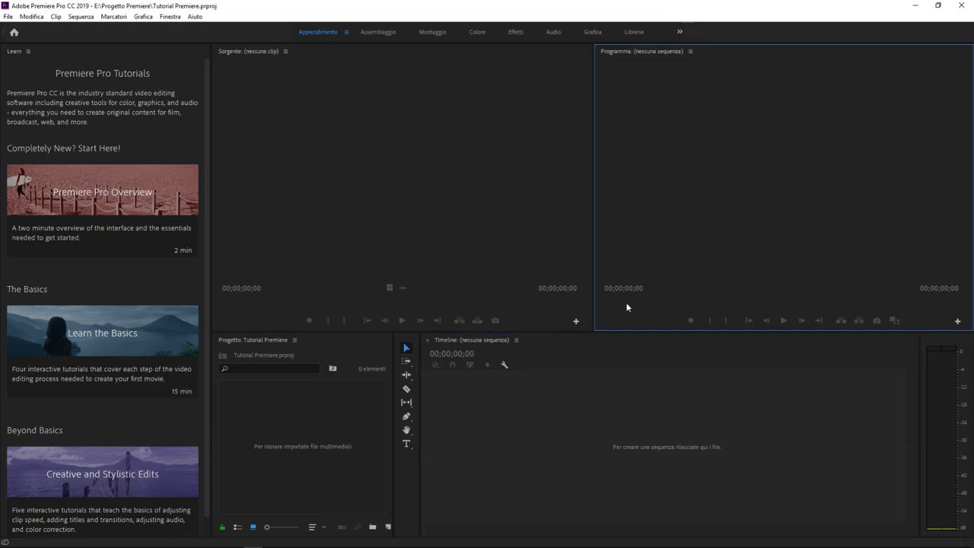